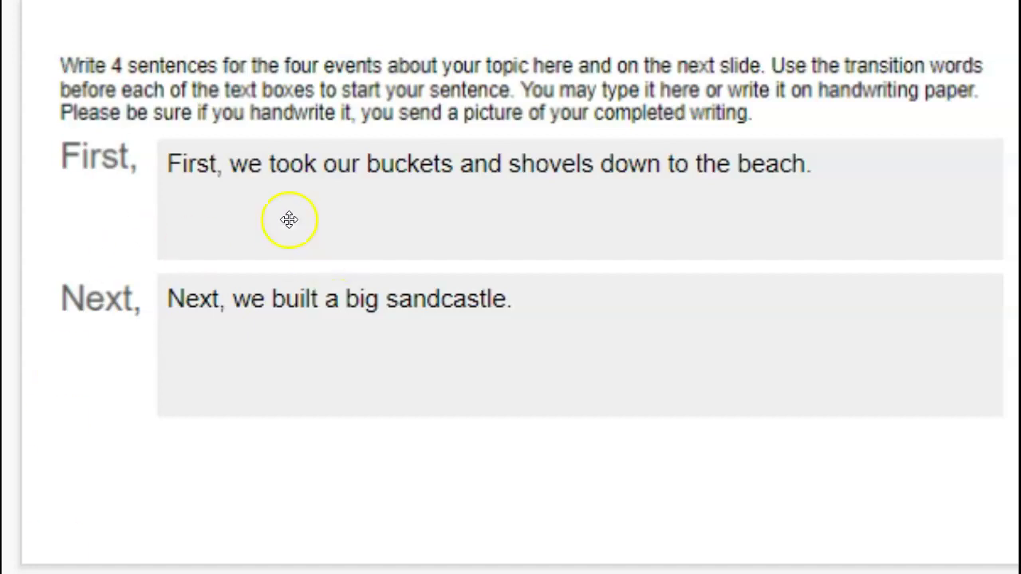
Replace "we" in the First sentence with the two companions' names followed by "and I".
click(261, 164)
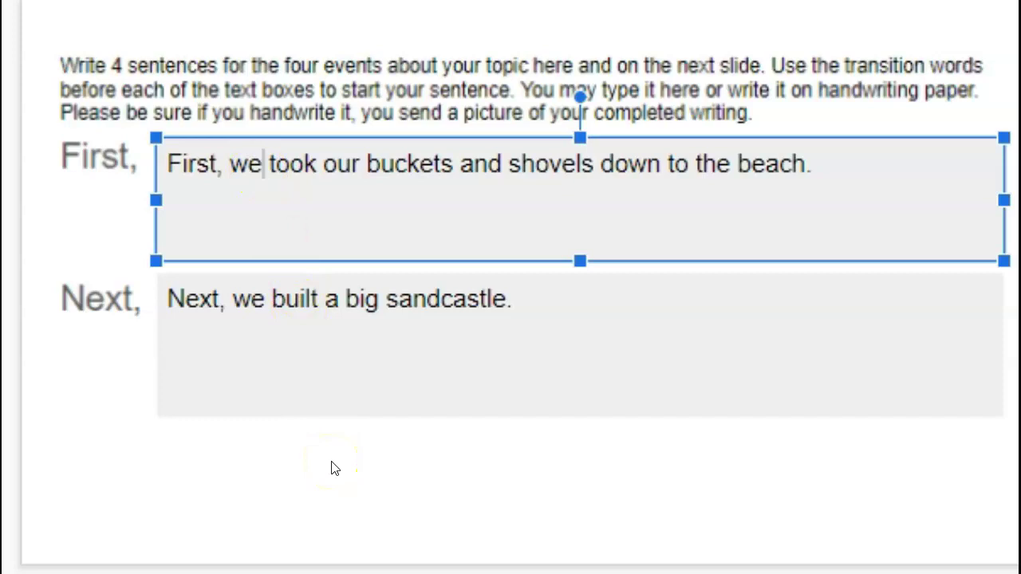
key(BackSpace)
key(BackSpace)
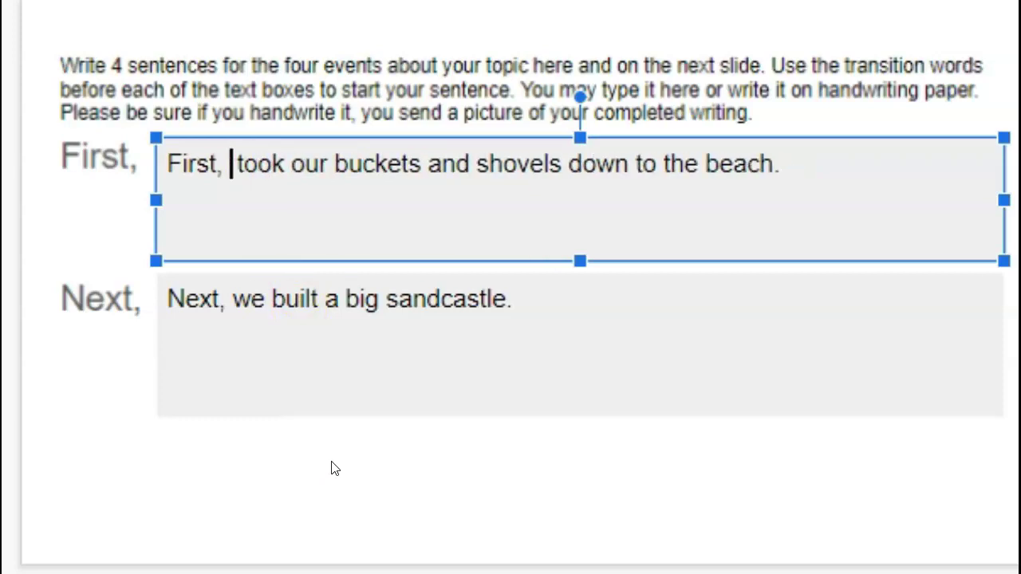
text(Wayde, Kenzie)
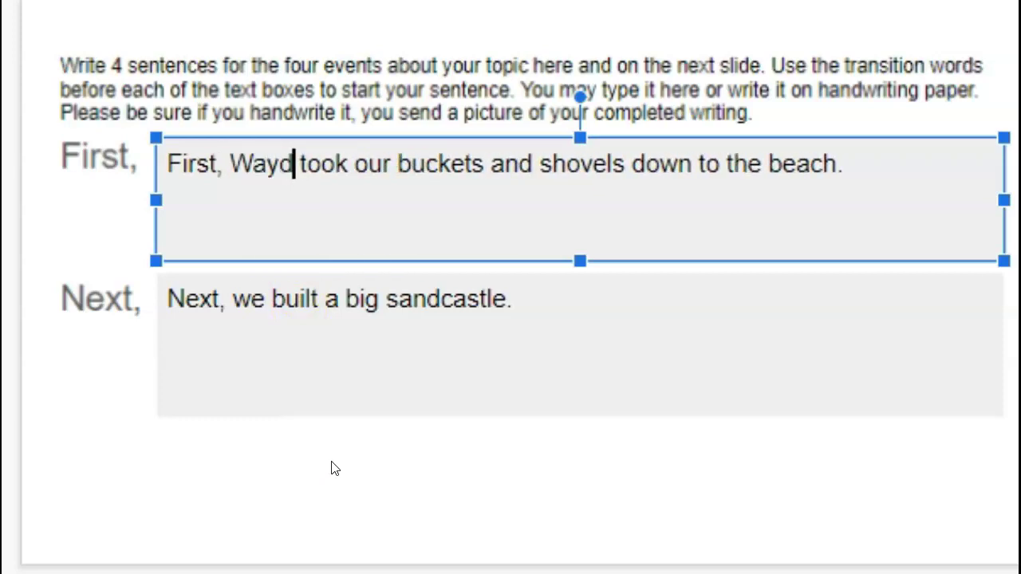
text( and I)
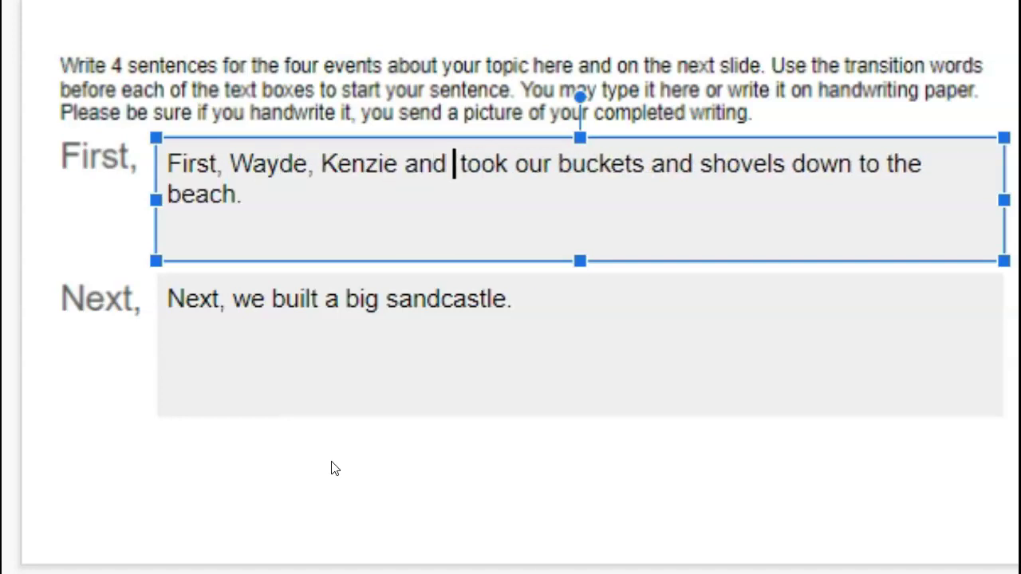
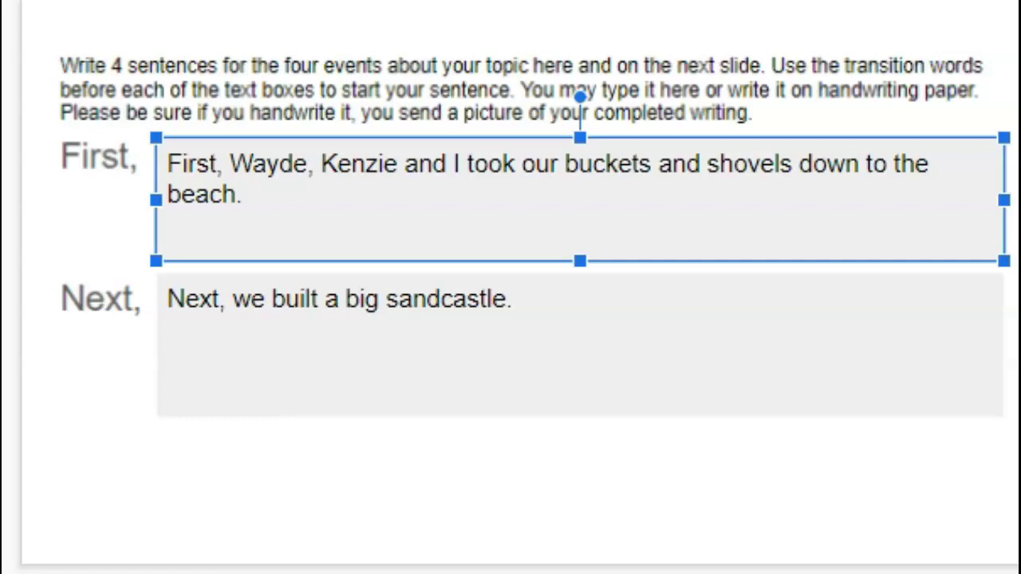
Reword the opening of the First sentence to "After lunch, the first thing", with no comma before the companions' names.
click(174, 165)
key(BackSpace)
text(Af)
text(ter lunch)
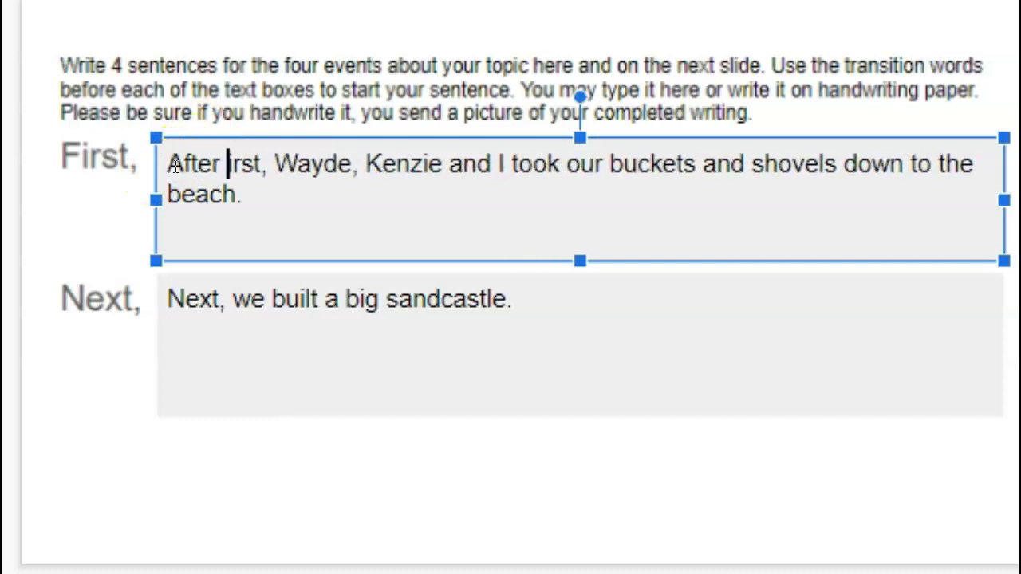
text(, the )
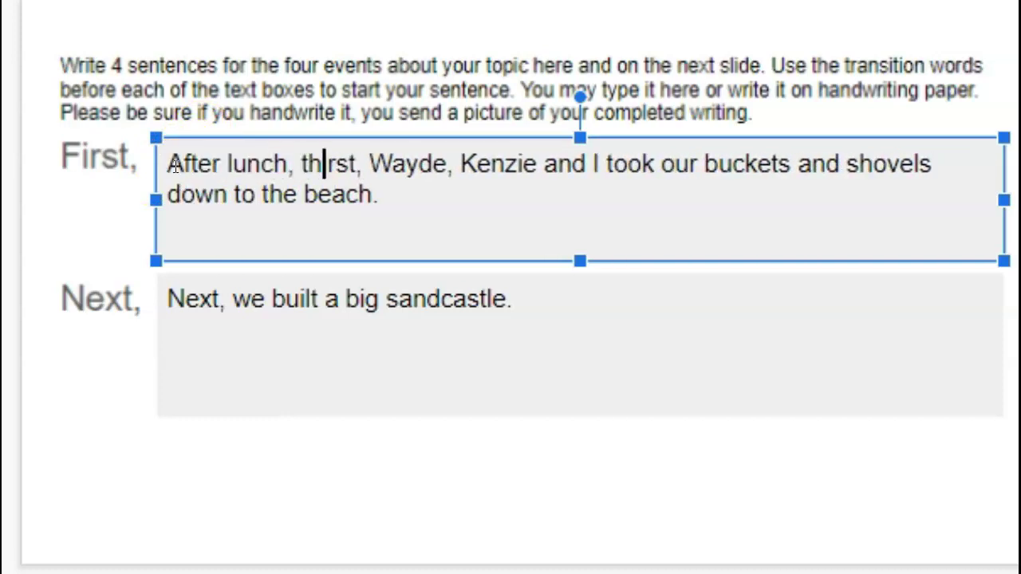
text(fi)
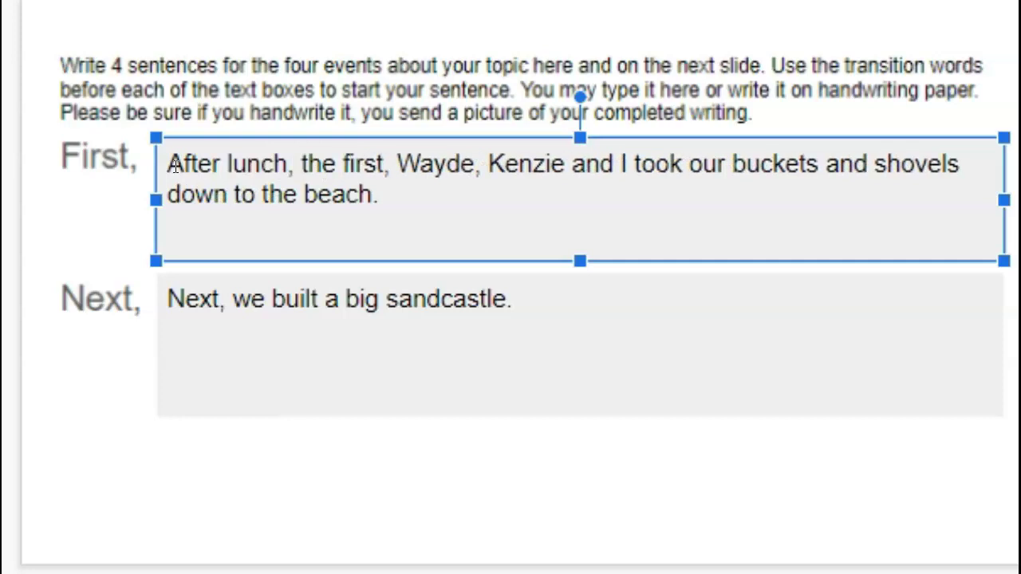
key(Right)
key(Right)
key(Right)
text(thing,)
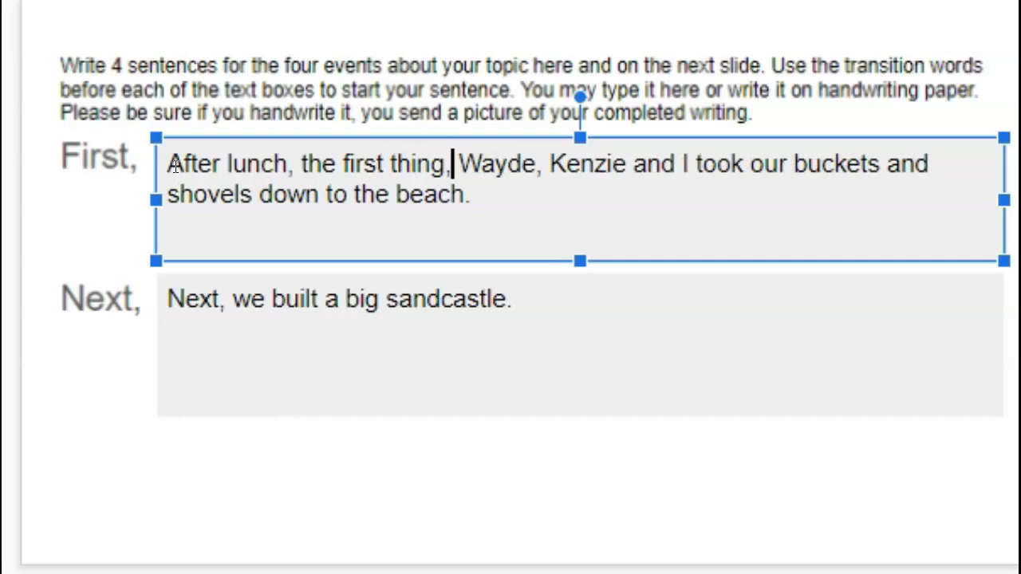
key(BackSpace)
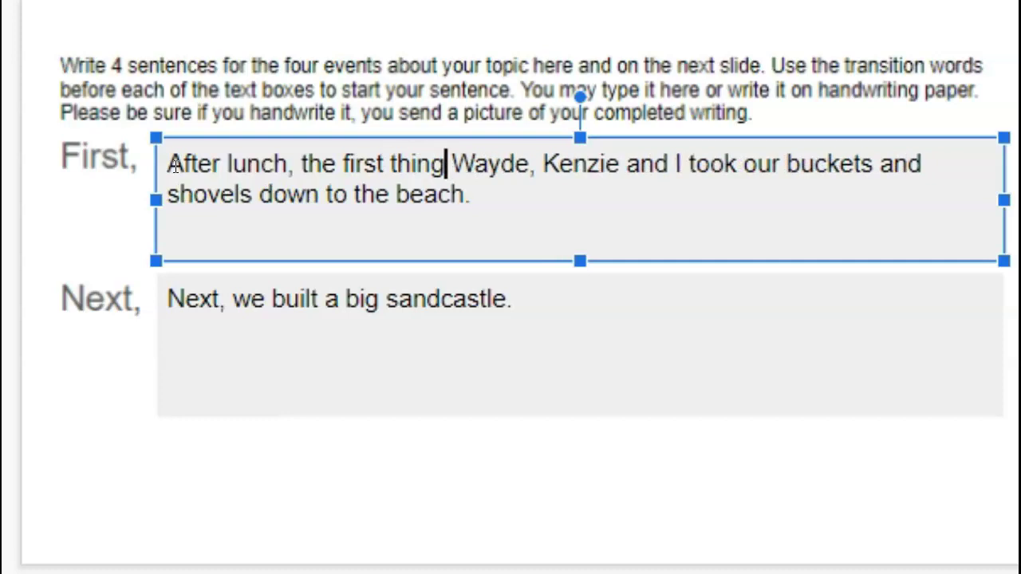
Replace "took" in the First sentence with "did was take".
click(738, 163)
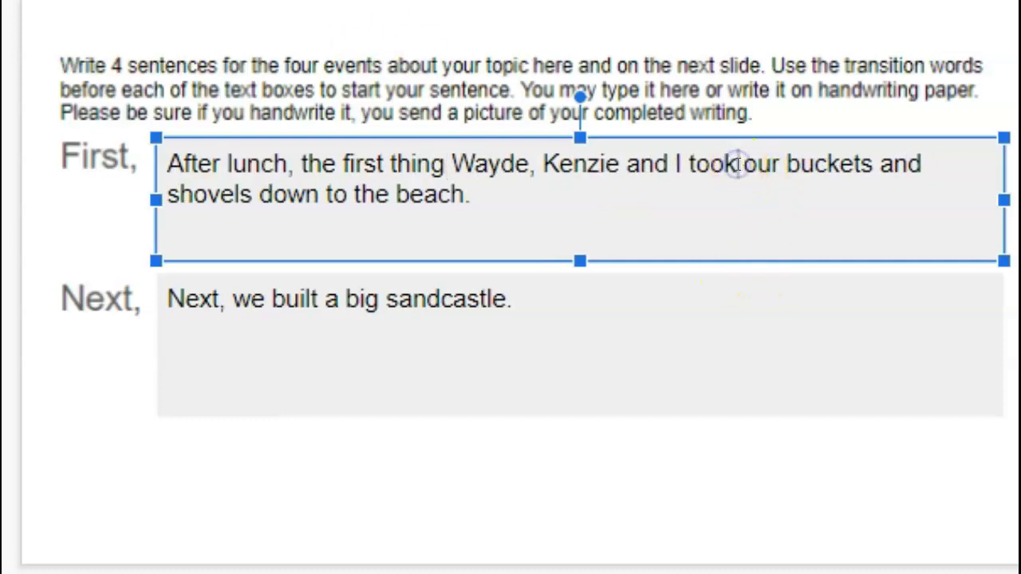
key(BackSpace)
key(BackSpace)
key(BackSpace)
key(BackSpace)
text(did was take)
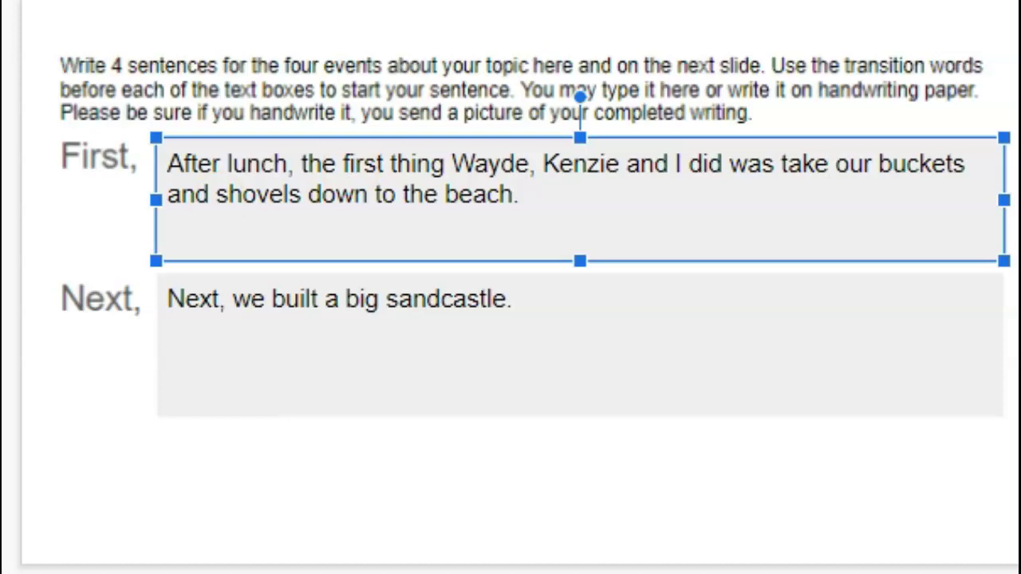
Change "did was take" in the First sentence back to "took".
key(BackSpace)
key(BackSpace)
key(BackSpace)
key(BackSpace)
key(BackSpace)
key(BackSpace)
key(BackSpace)
key(BackSpace)
key(BackSpace)
key(BackSpace)
key(BackSpace)
key(BackSpace)
text(took)
Remove "thing" from the First sentence and put a comma directly after "first".
click(444, 163)
key(BackSpace)
key(BackSpace)
key(BackSpace)
key(BackSpace)
key(BackSpace)
key(BackSpace)
text(,)
Delete "After lunch, the" from the First sentence and restore its opening word as "First" with a capital F.
click(357, 164)
key(BackSpace)
key(BackSpace)
key(BackSpace)
key(BackSpace)
key(BackSpace)
key(BackSpace)
key(BackSpace)
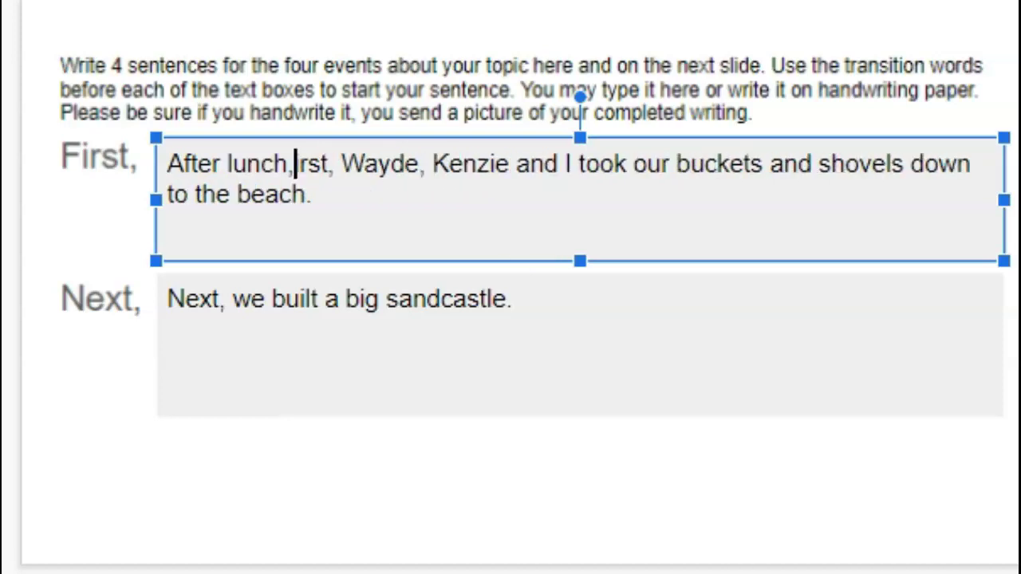
key(BackSpace)
key(BackSpace)
key(BackSpace)
key(BackSpace)
key(BackSpace)
key(BackSpace)
key(BackSpace)
key(BackSpace)
key(BackSpace)
key(BackSpace)
key(BackSpace)
key(BackSpace)
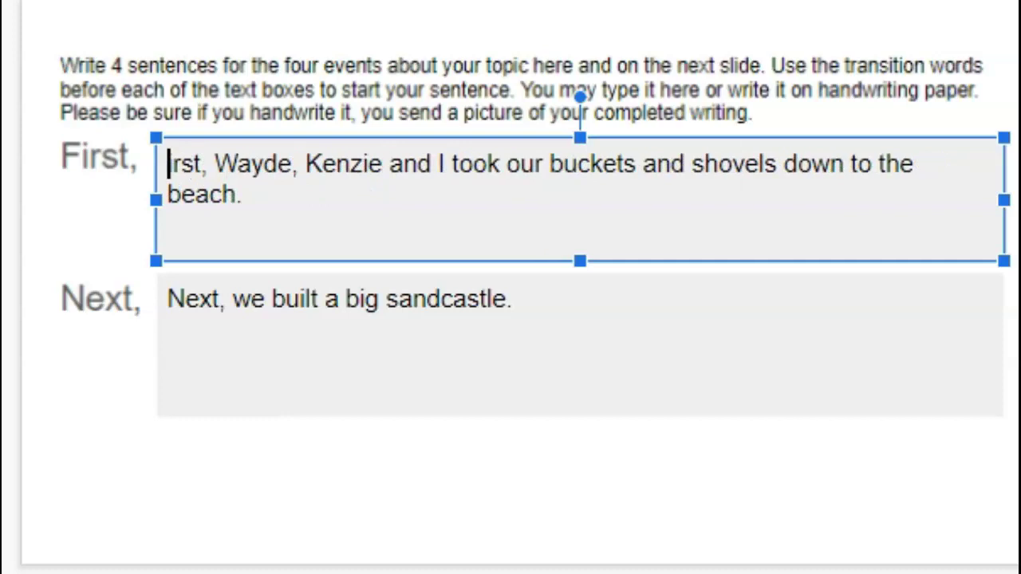
text(Fi)
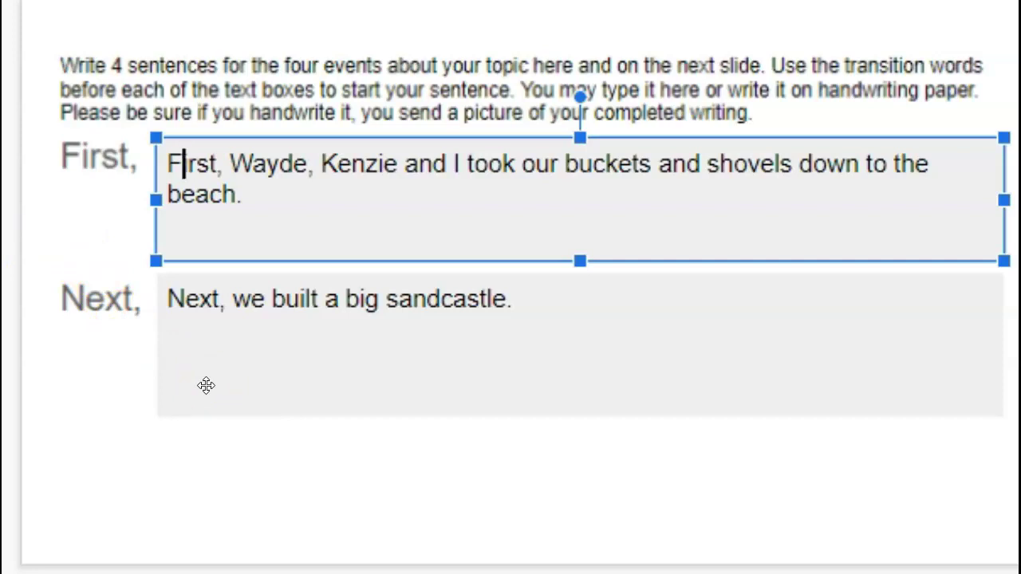
Insert "we spent the afternoon" directly after "Next," in the Next sentence.
click(233, 300)
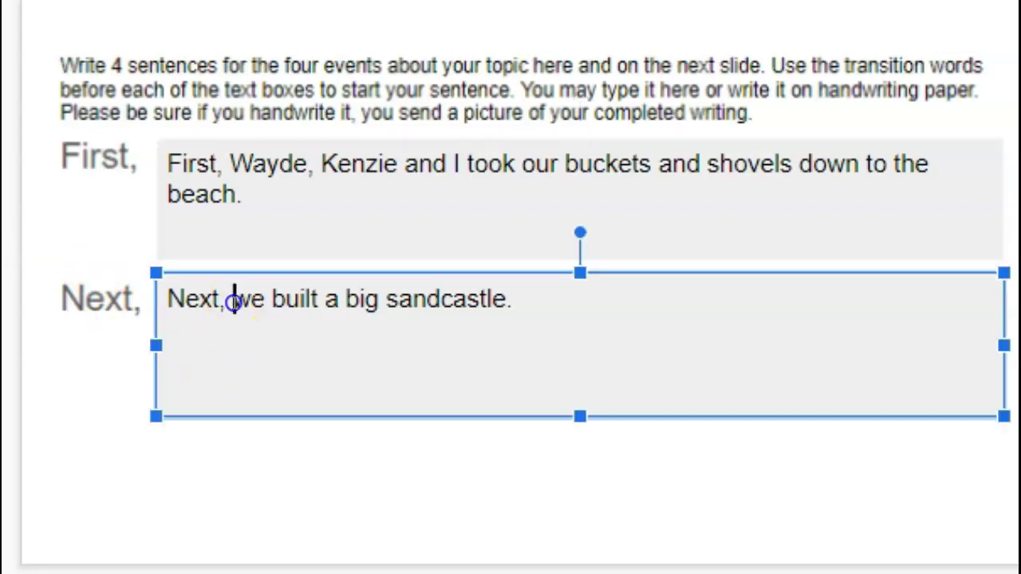
text(we spent the afternoo)
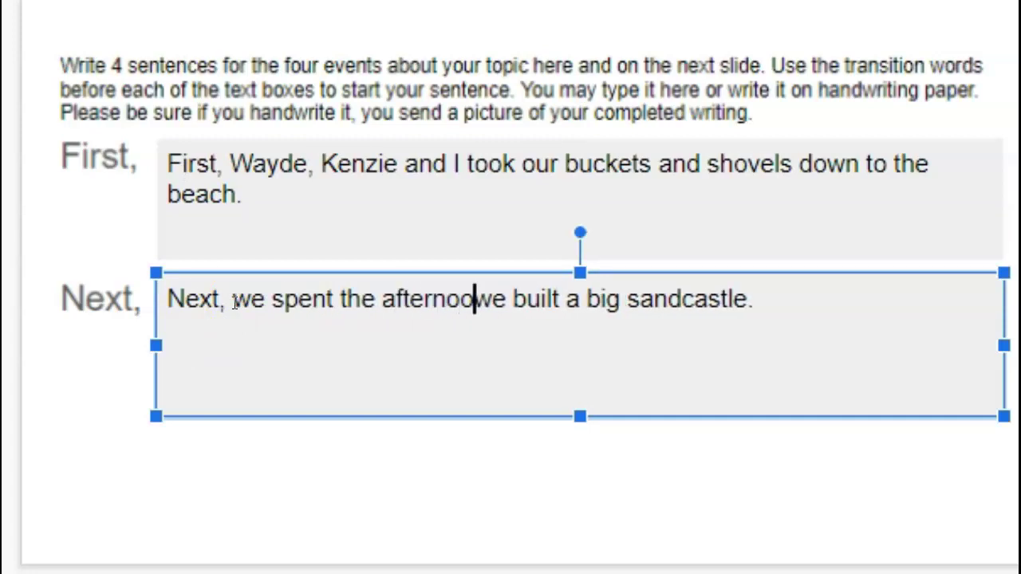
text(n)
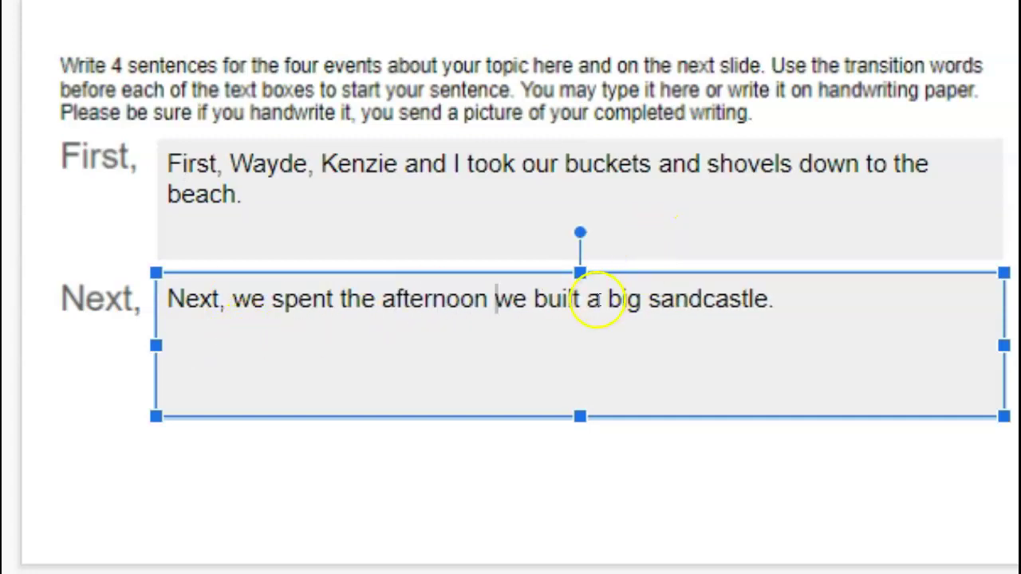
Replace "we built" in the Next sentence with "building" and finish editing the text box.
click(579, 300)
key(BackSpace)
key(BackSpace)
key(BackSpace)
key(BackSpace)
key(BackSpace)
key(BackSpace)
key(BackSpace)
key(BackSpace)
text(building)
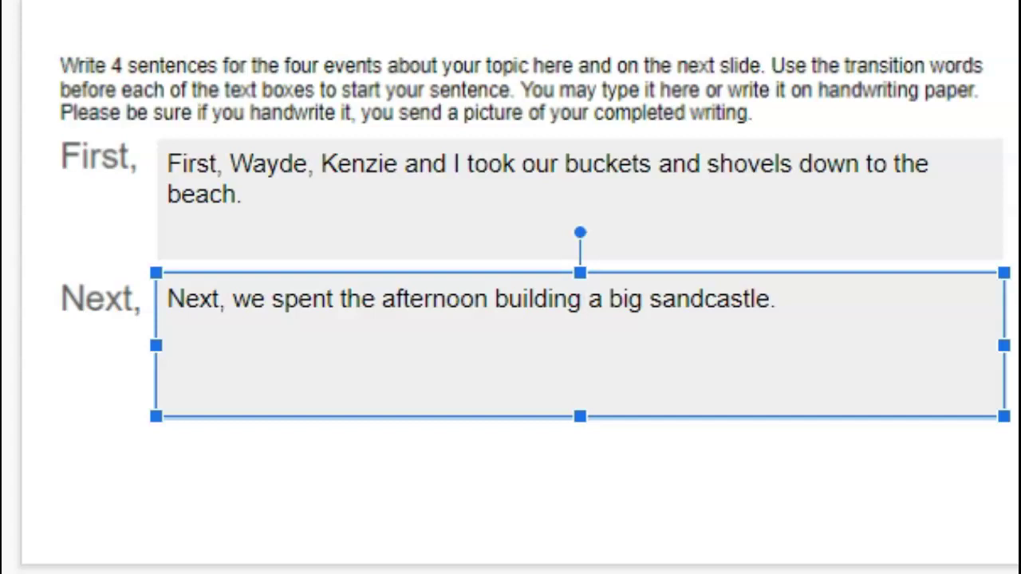
key(Escape)
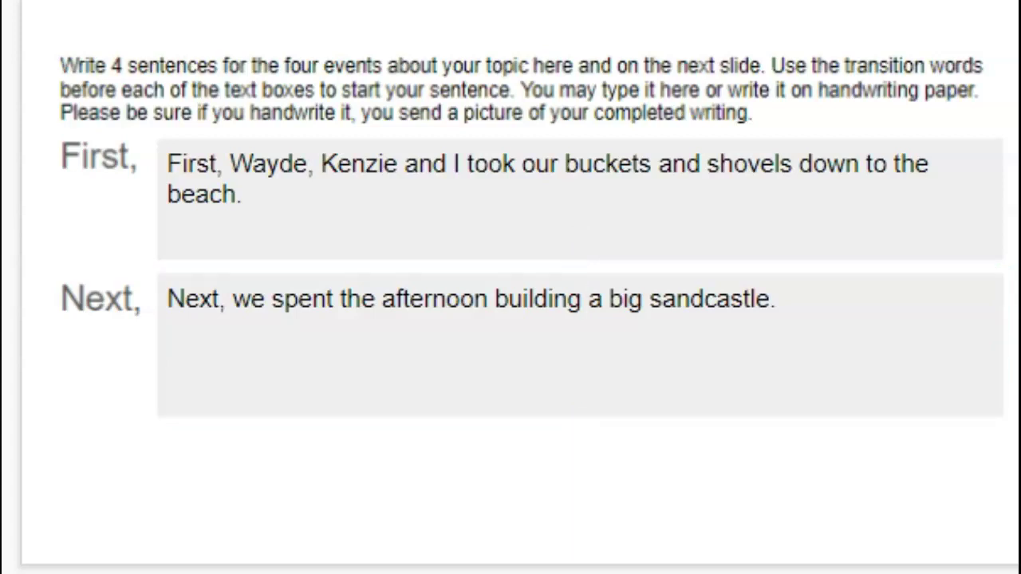